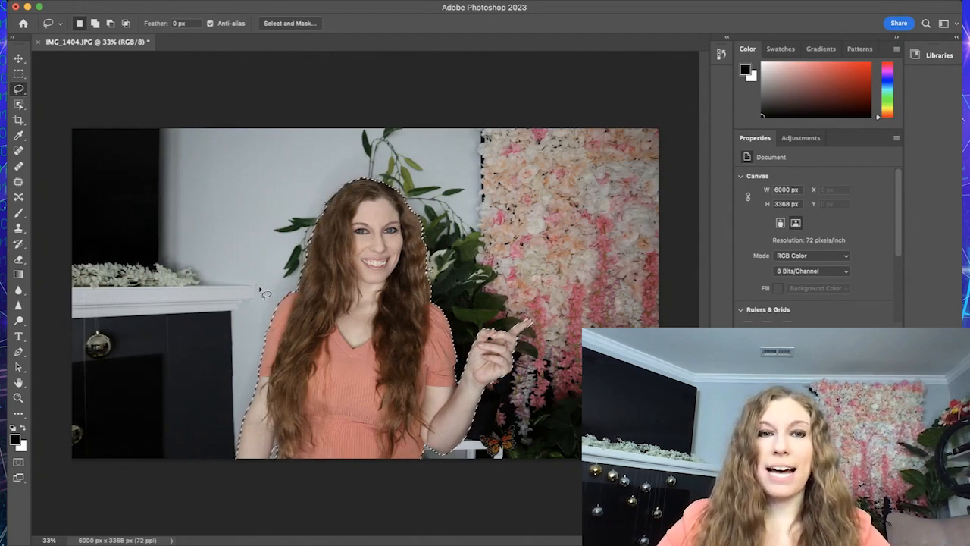
Try adding a freehand lasso loop on the blank wall to the woman's selection, and undo it
key("shift")
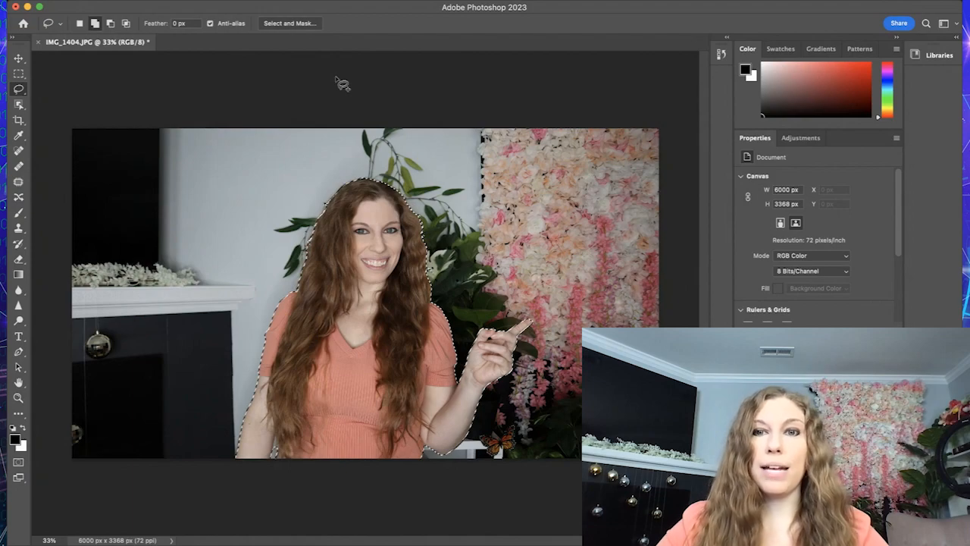
key("shift+super+z")
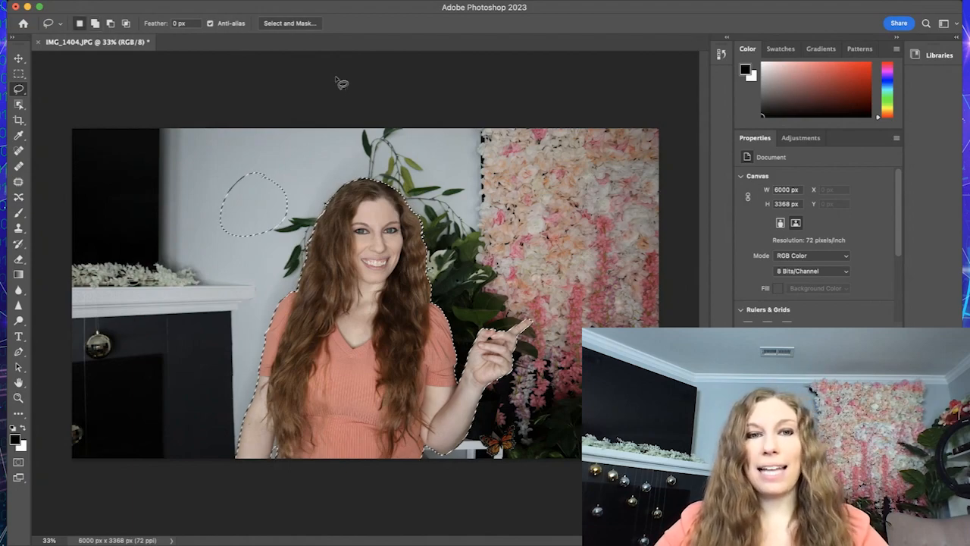
key("super+z")
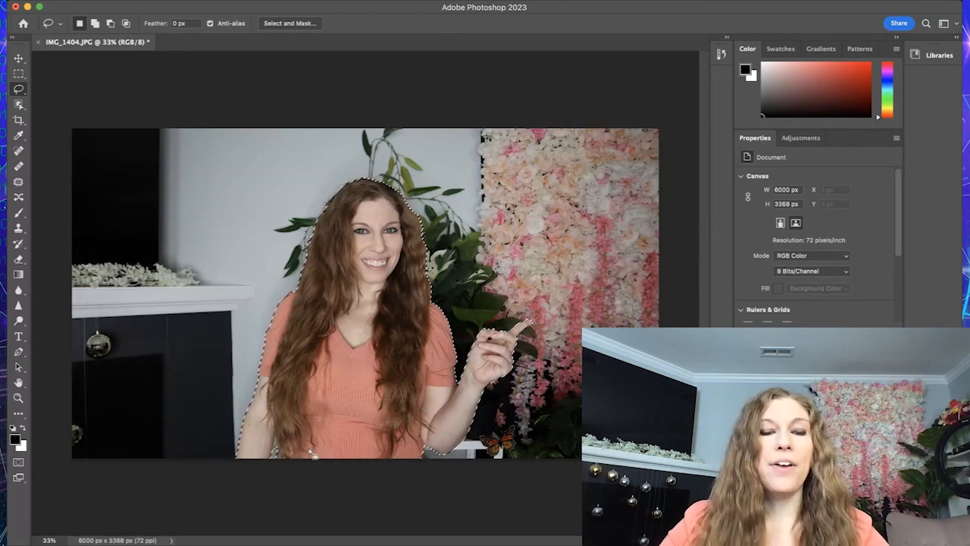
Subtract the small dark gap between the thumb and index finger from the selection with the Lasso, working at 200% zoom
key("alt")
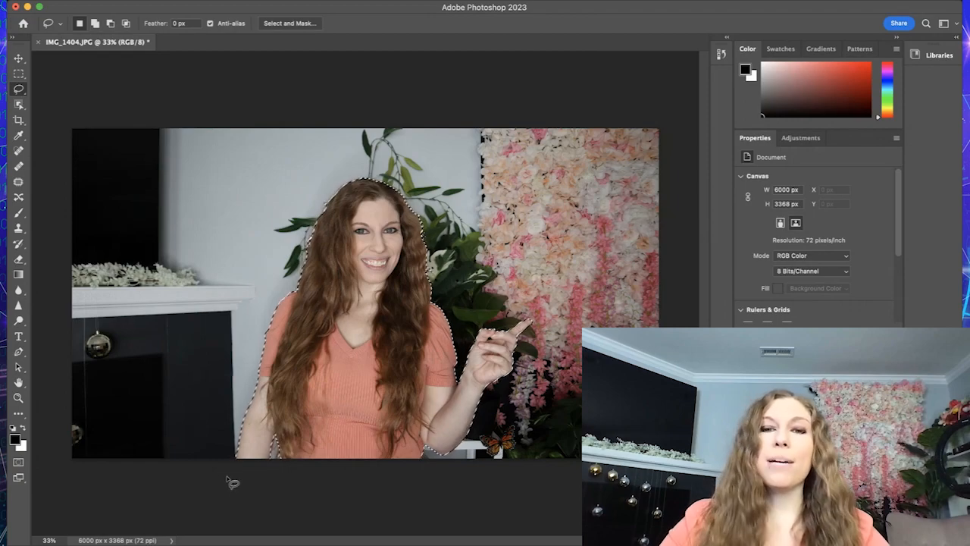
left_click(49, 540)
type("200")
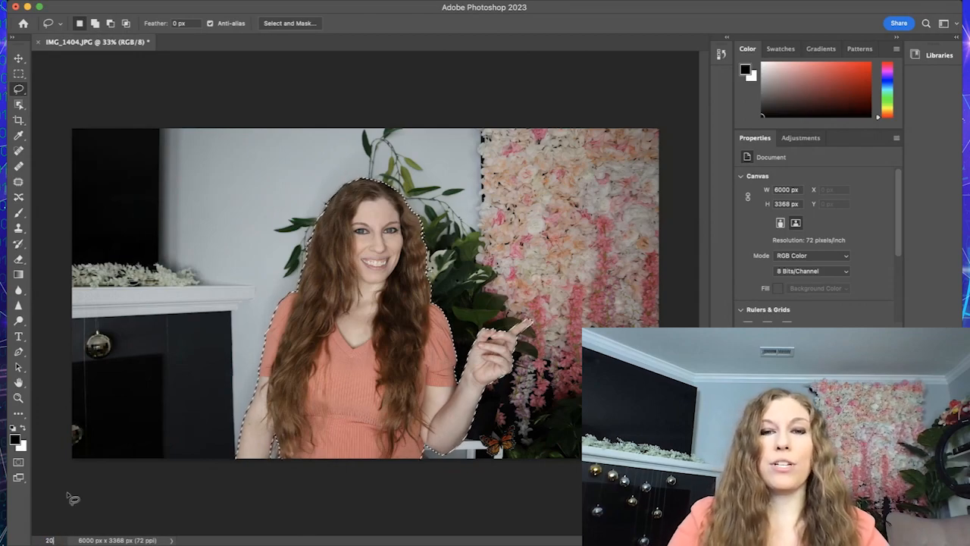
key("Return")
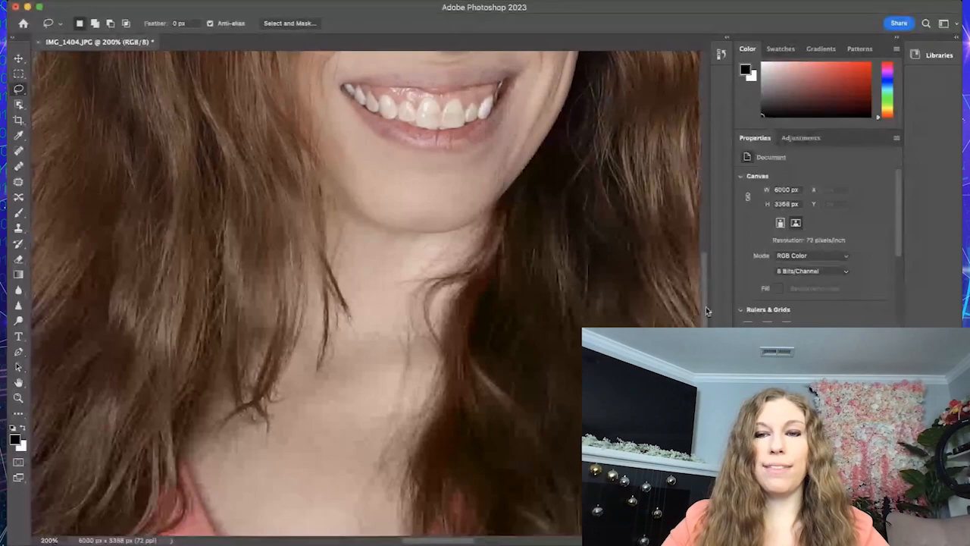
scroll(696, 323, "down", 5)
left_click_drag(428, 539, 500, 540)
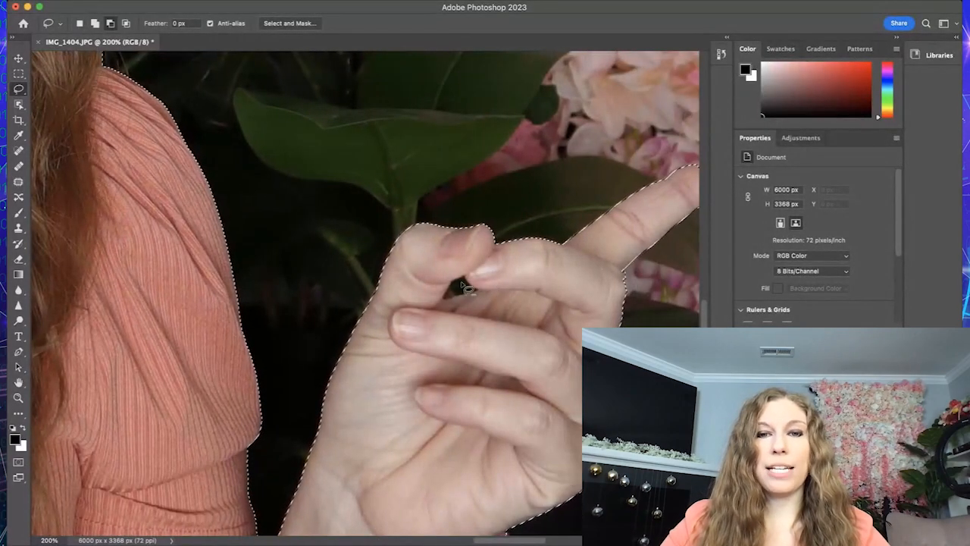
mouse_move(466, 278)
left_mouse_down()
mouse_move(447, 305)
mouse_move(482, 294)
mouse_move(466, 278)
left_mouse_up()
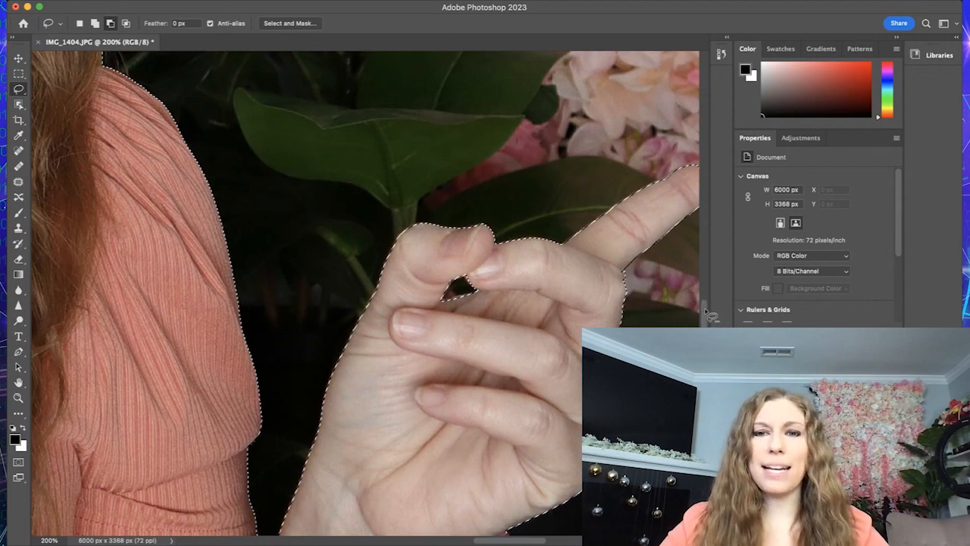
Subtract the small leaf tip sticking out beside the left edge of the hair from the selection
left_click_drag(702, 318, 695, 231)
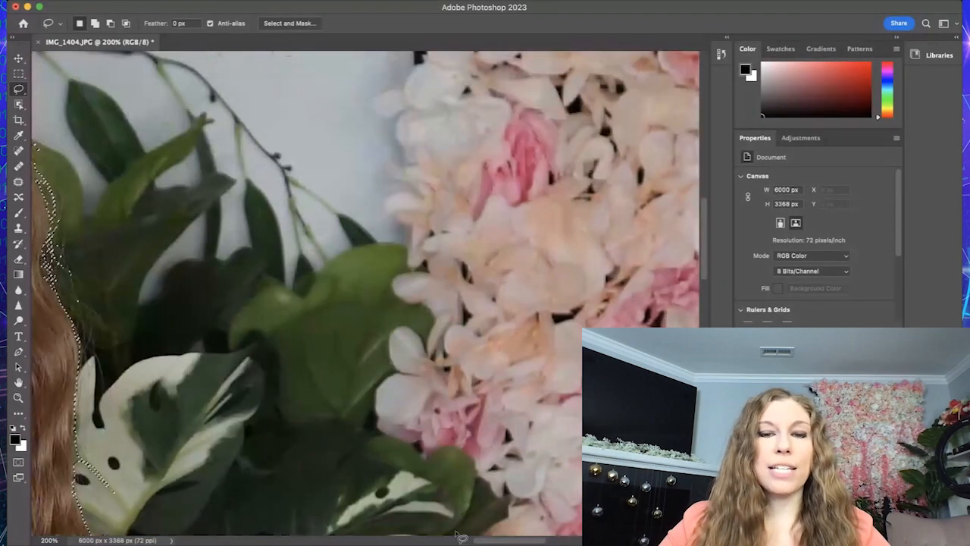
left_click_drag(461, 539, 404, 540)
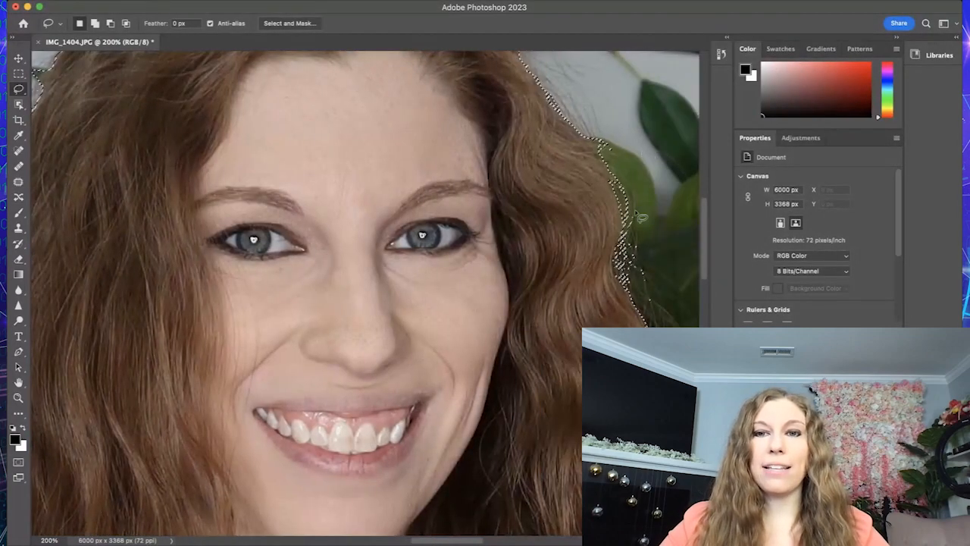
left_click_drag(702, 257, 702, 224)
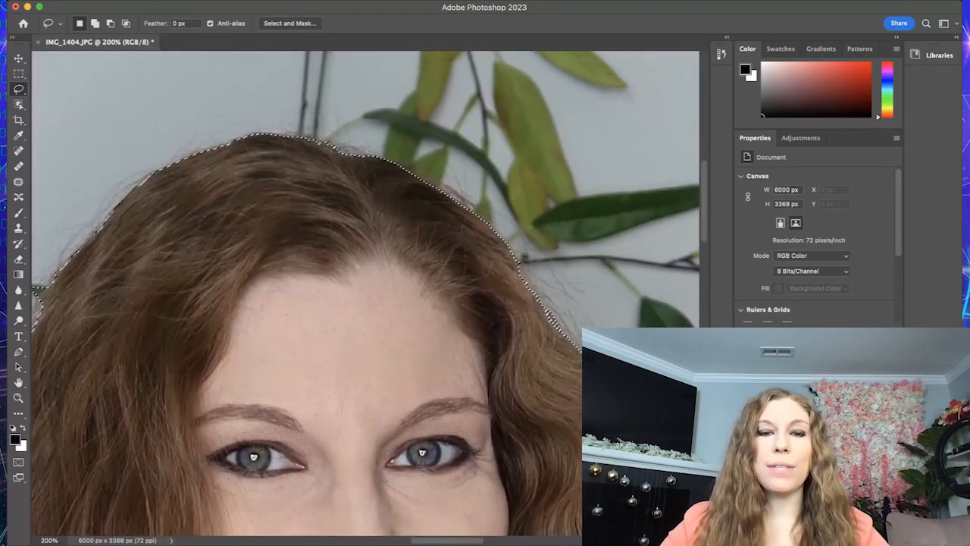
left_click_drag(429, 539, 406, 541)
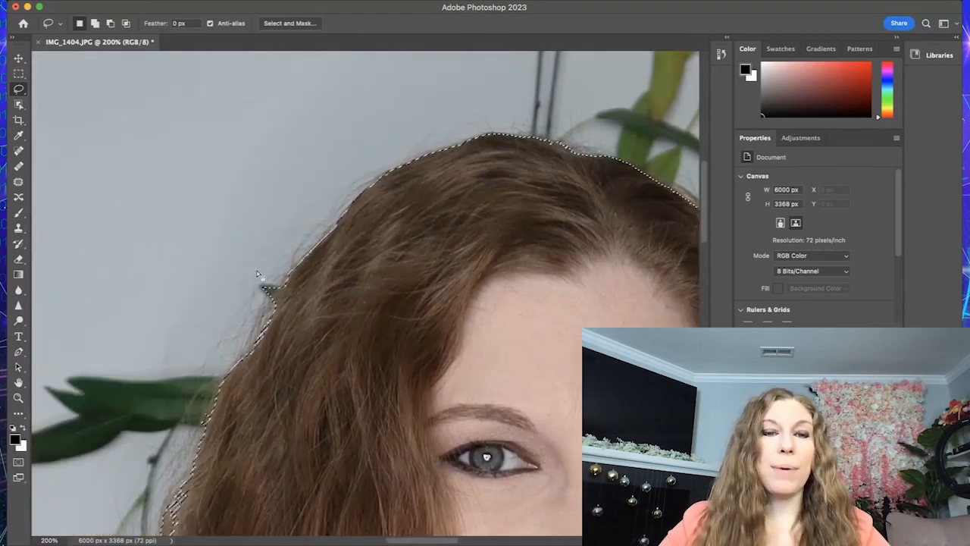
key("alt")
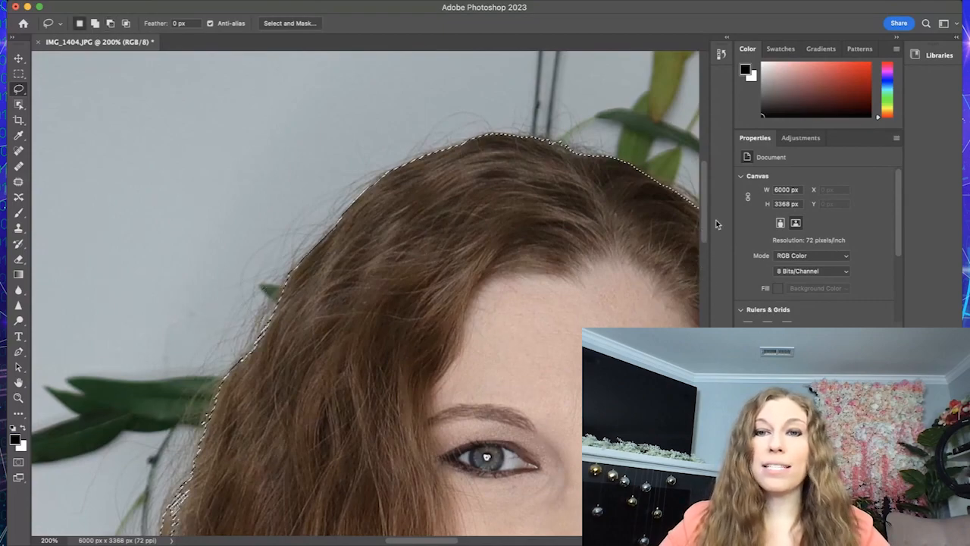
Drop and restore the woman's selection at 33% zoom, and use it to add a layer mask to the Background layer
left_click_drag(706, 222, 698, 310)
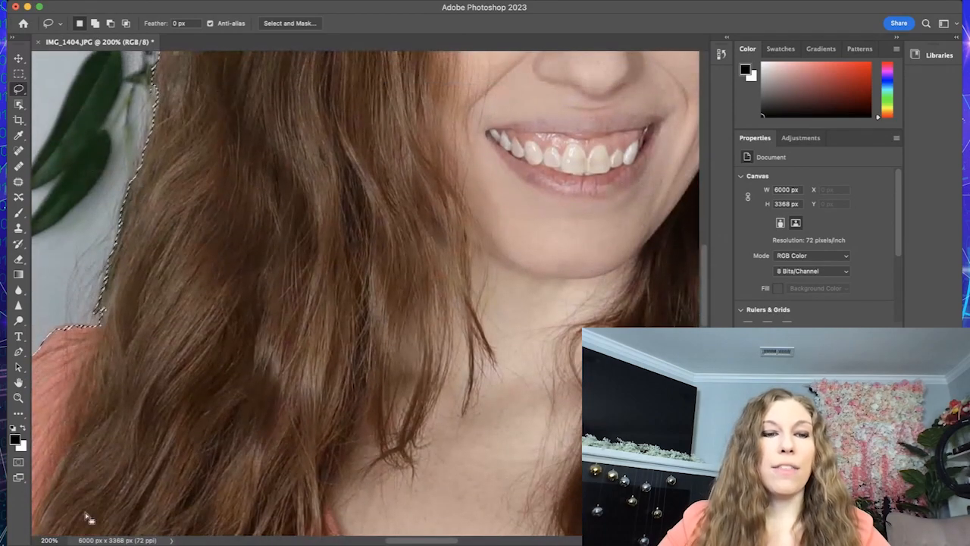
left_click(58, 539)
type("33")
key("Return")
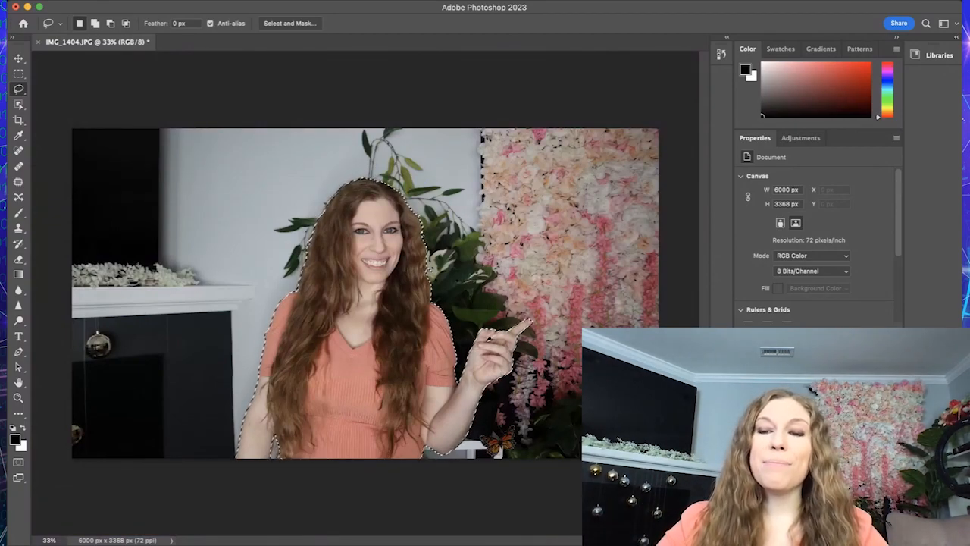
key("super+d")
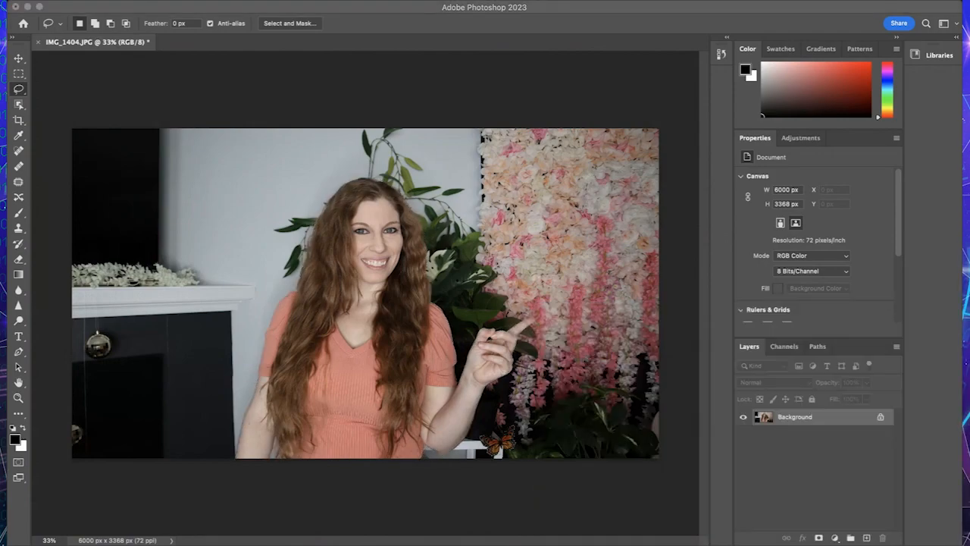
key("super+shift+d")
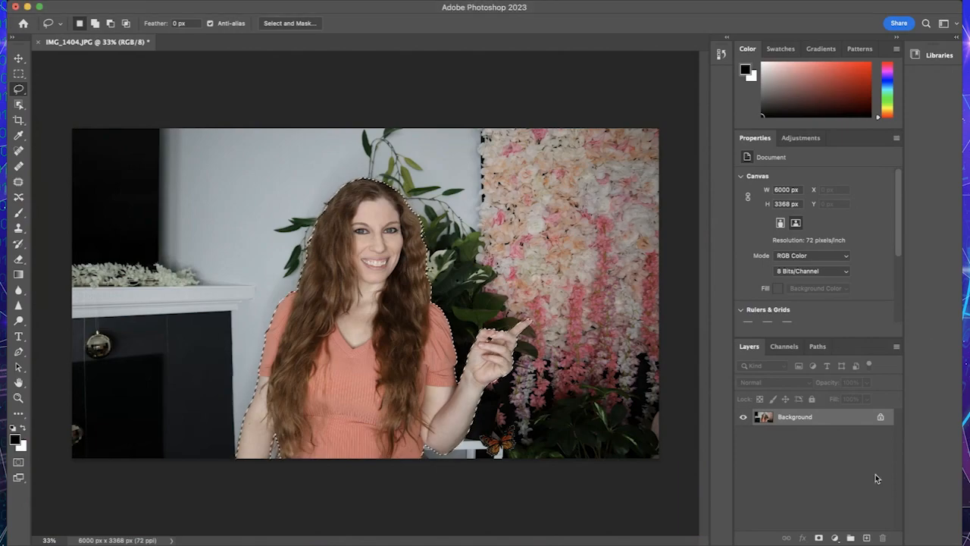
left_click(819, 538)
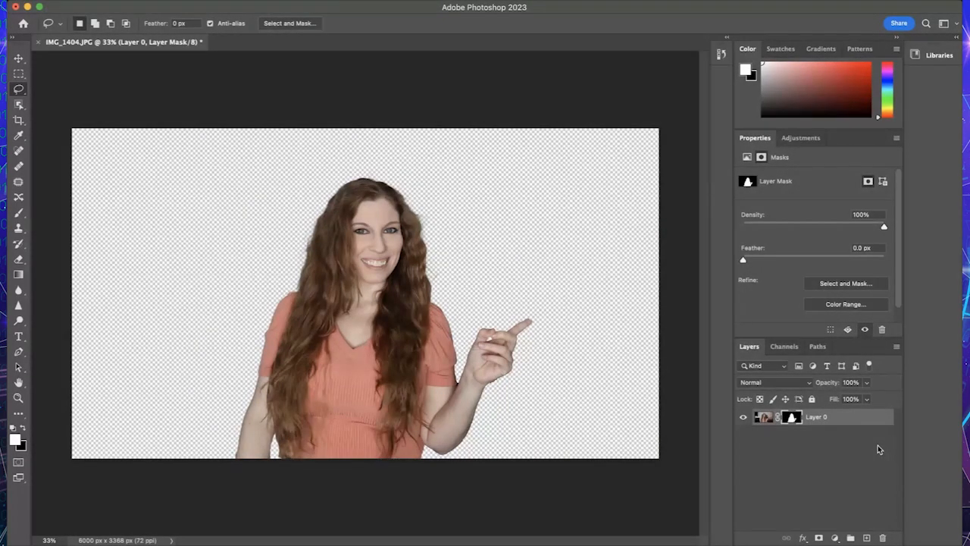
left_click(605, 544)
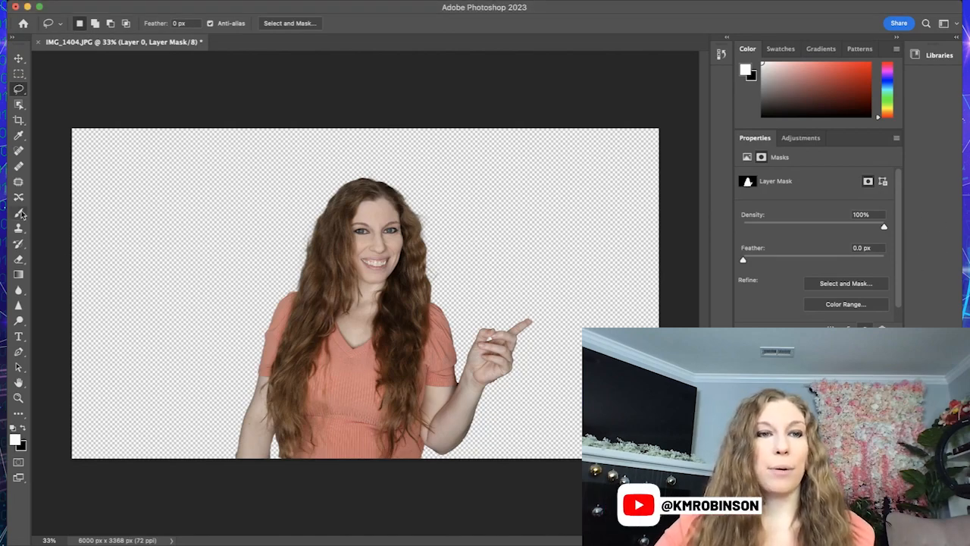
Activate the Brush tool for painting on the layer mask and enlarge its size to 200
left_click(19, 213)
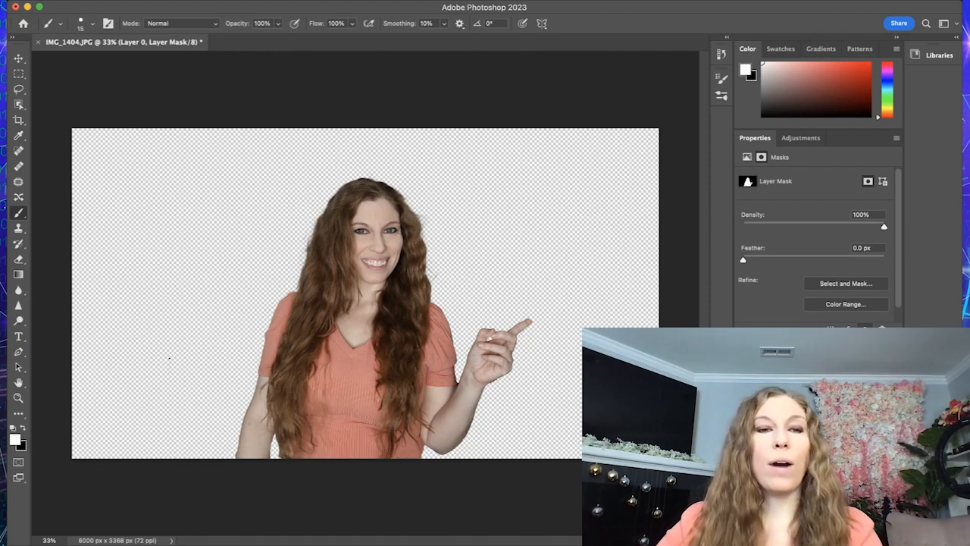
key("bracketright")
key("bracketright")
key("bracketright")
key("bracketright")
key("bracketright")
key("bracketright")
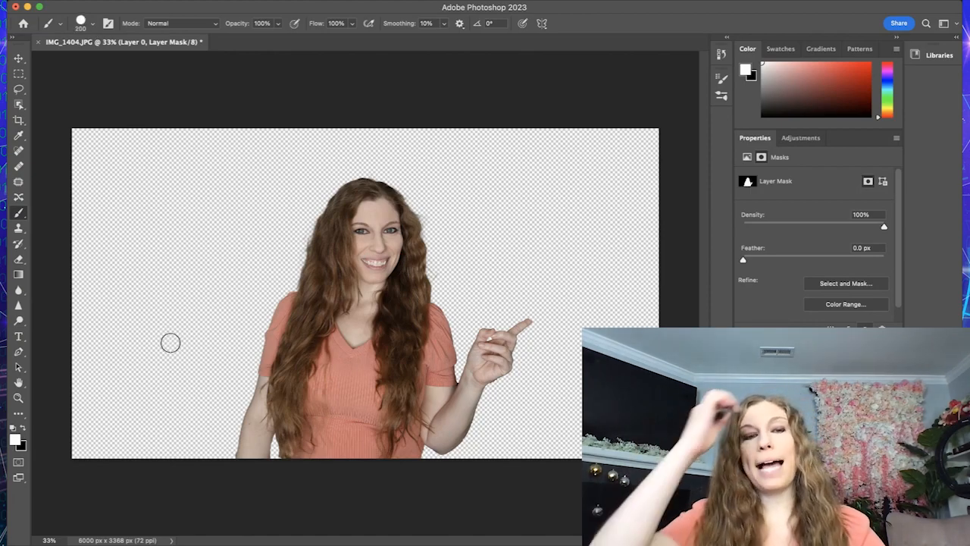
Try a white brush stroke on the mask over the hidden background beside the woman, and undo it
mouse_move(176, 224)
left_mouse_down()
mouse_move(197, 321)
mouse_move(186, 337)
left_mouse_up()
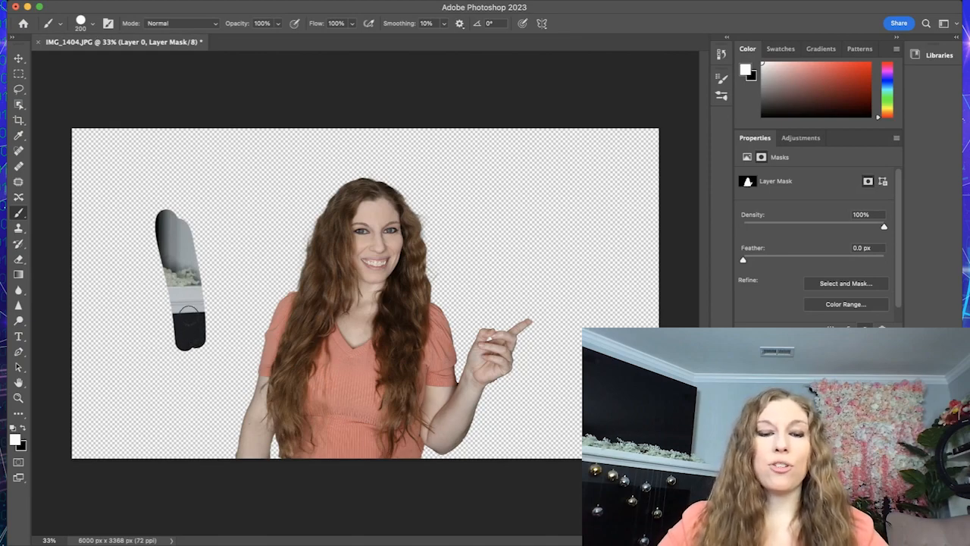
key("super+z")
Paint black on the mask with a size 40 brush at 90% zoom to hide stray hairs along the hair's left edge
key("x")
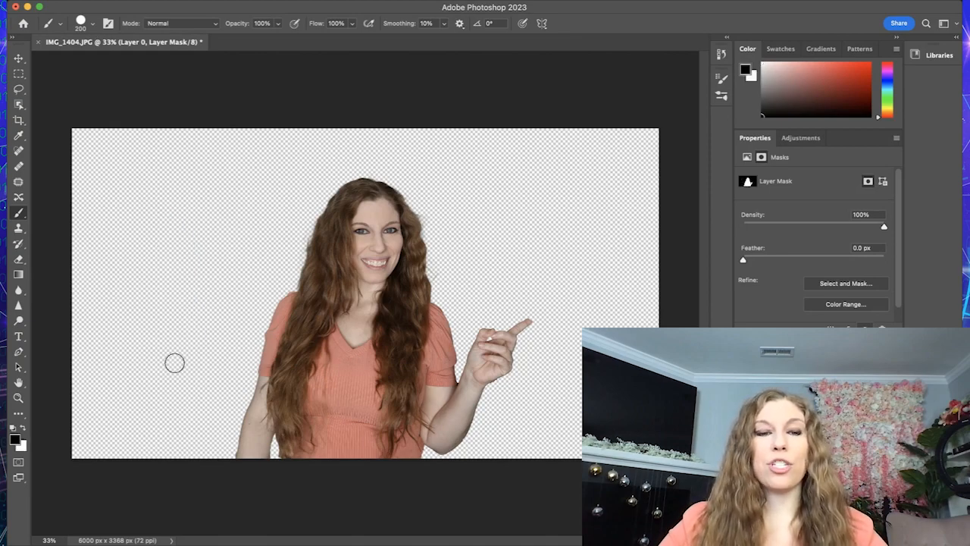
left_click(59, 539)
type("90")
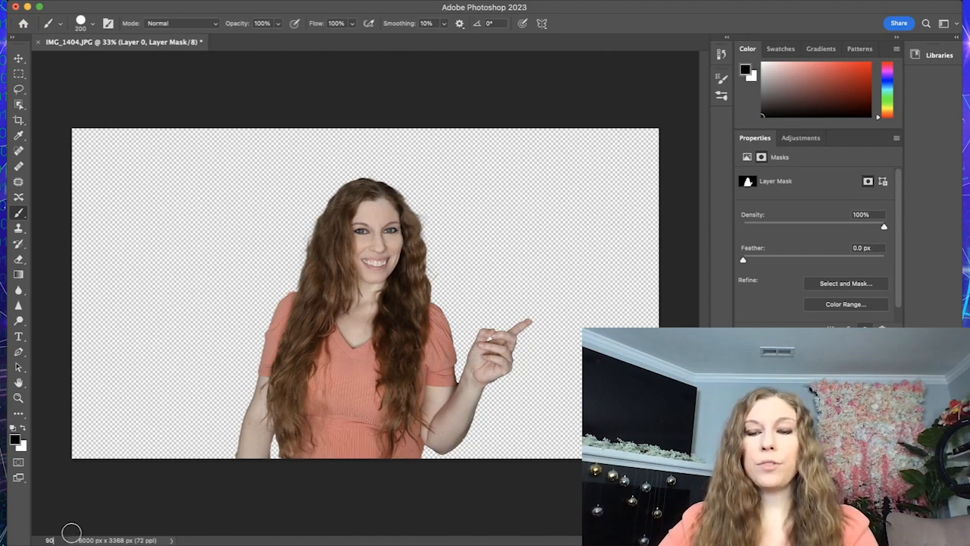
key("Return")
key("bracketleft")
key("bracketleft")
key("bracketleft")
key("bracketleft")
key("bracketleft")
key("bracketleft")
key("bracketleft")
key("bracketleft")
key("bracketleft")
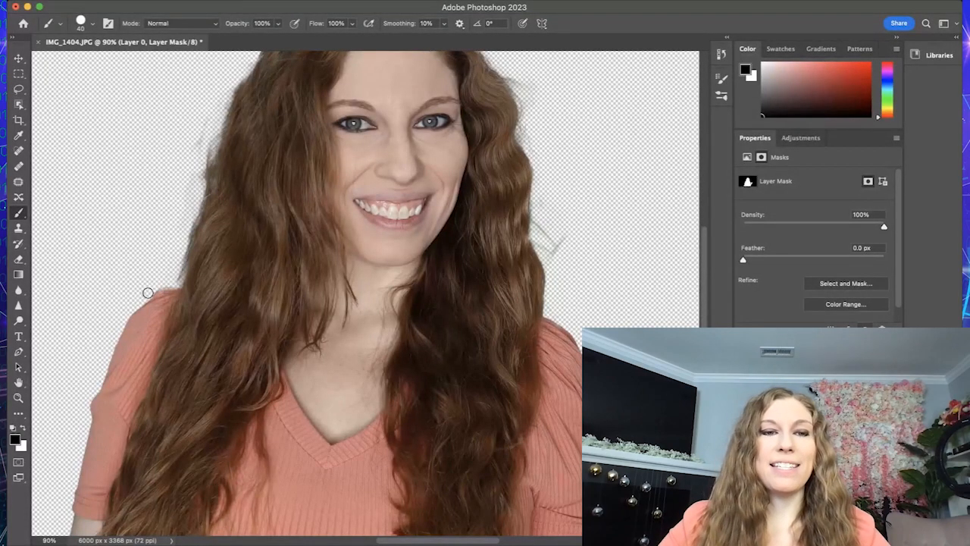
left_click_drag(183, 254, 223, 80)
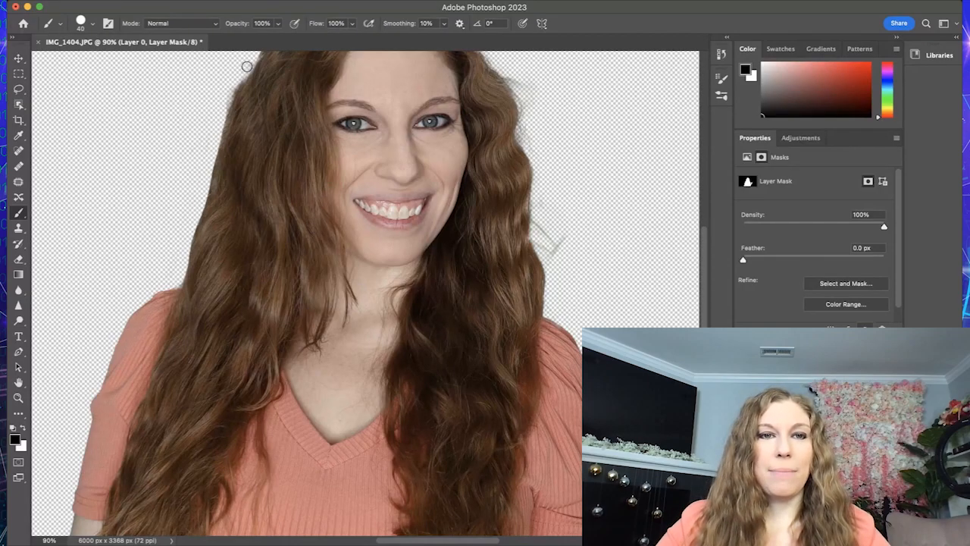
left_click_drag(237, 79, 182, 236)
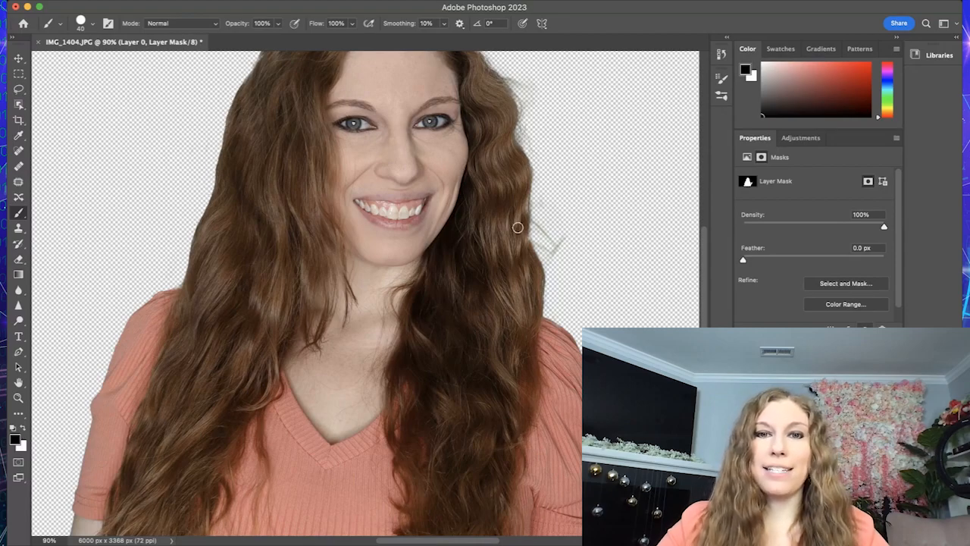
Paint black on the mask to hide the background remnants and stray wisps along the hair's right edge
mouse_move(539, 198)
left_mouse_down()
mouse_move(534, 245)
mouse_move(545, 271)
left_mouse_up()
mouse_move(542, 229)
left_mouse_down()
mouse_move(565, 251)
mouse_move(550, 278)
left_mouse_up()
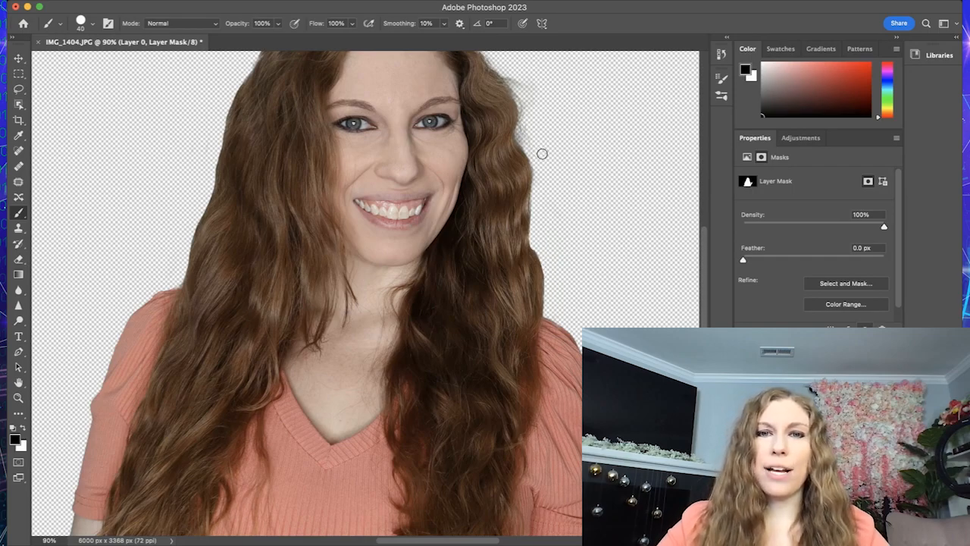
mouse_move(535, 153)
left_mouse_down()
mouse_move(501, 55)
mouse_move(541, 117)
mouse_move(521, 87)
left_mouse_up()
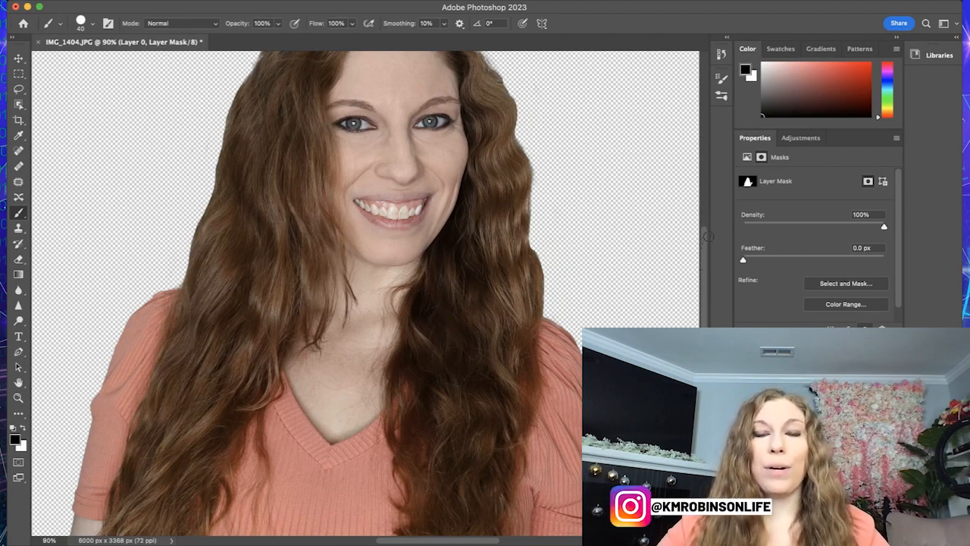
Paint black on the mask to hide the stray hairs around the top of the head
scroll(709, 235, "up", 1)
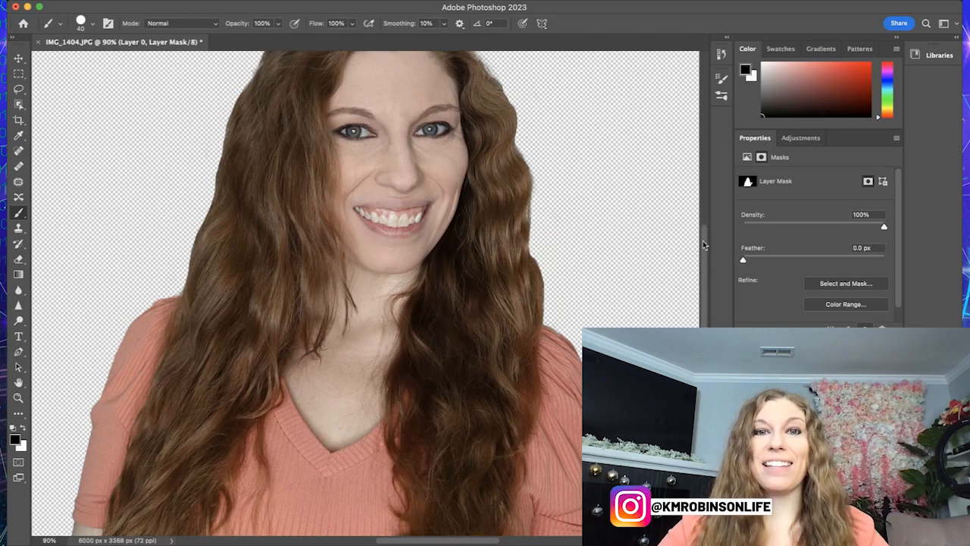
scroll(704, 235, "up", 3)
scroll(702, 220, "up", 2)
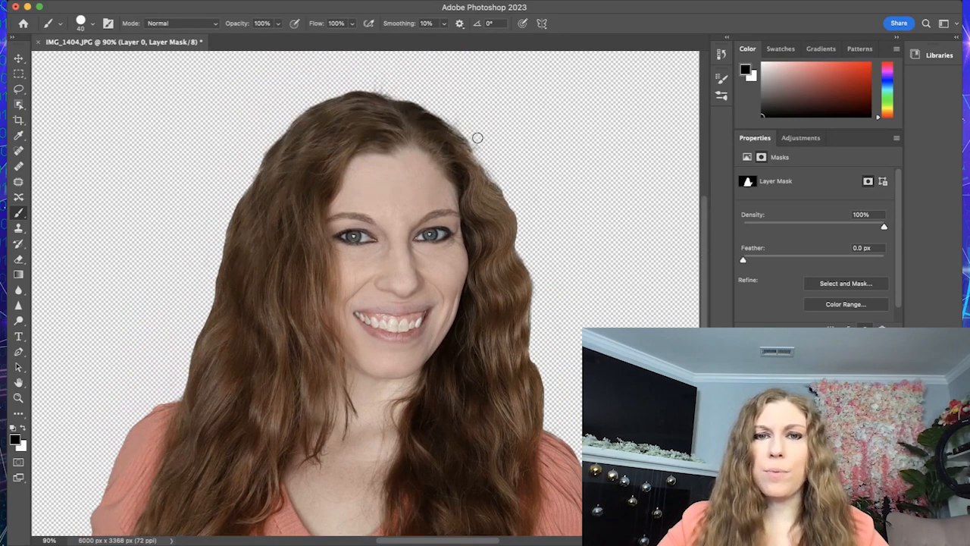